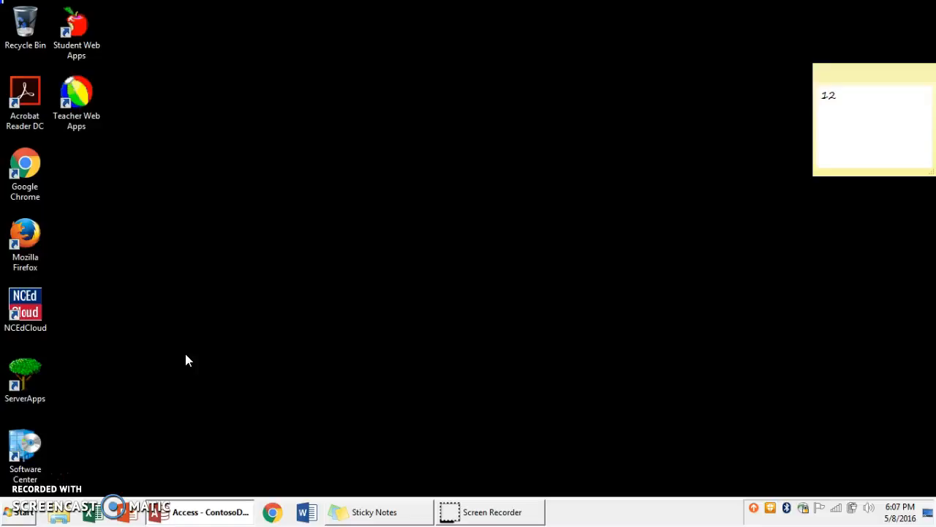
Step: Switch to the ContosoData database in Access and create a new query in Design view
click(180, 512)
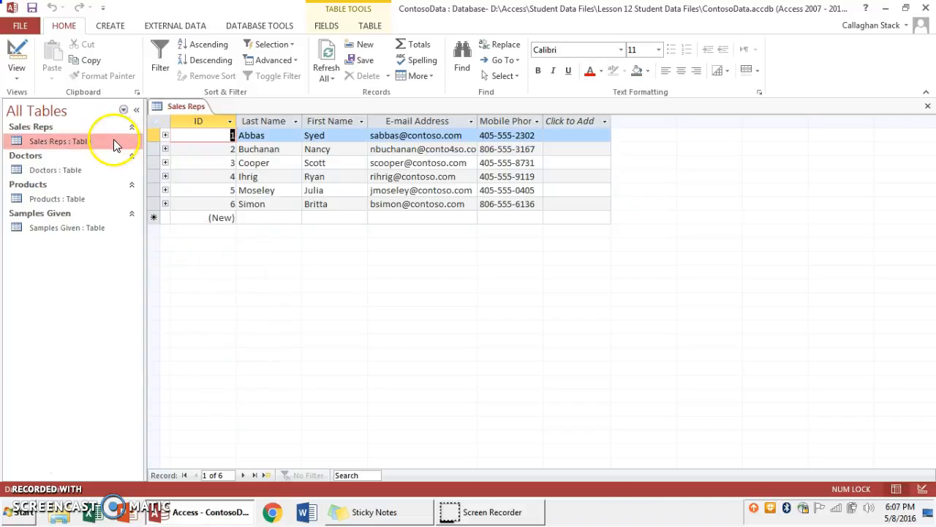
click(395, 271)
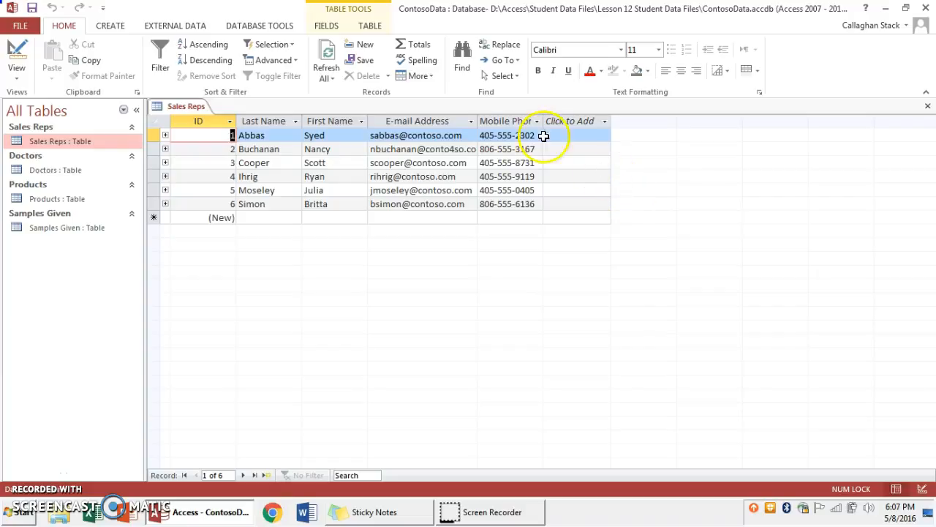
click(109, 29)
click(202, 71)
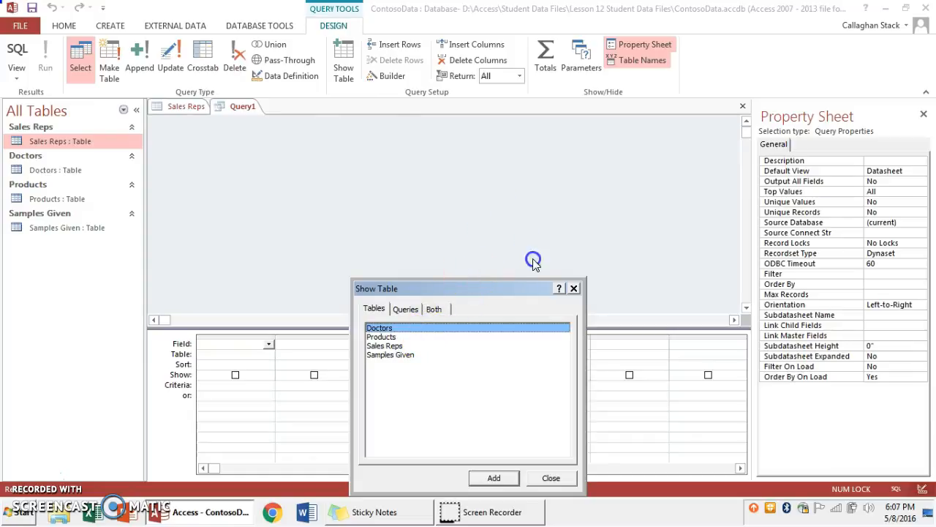
Step: Add the Doctors table to the query as its only source and finish choosing tables
drag(520, 287, 528, 139)
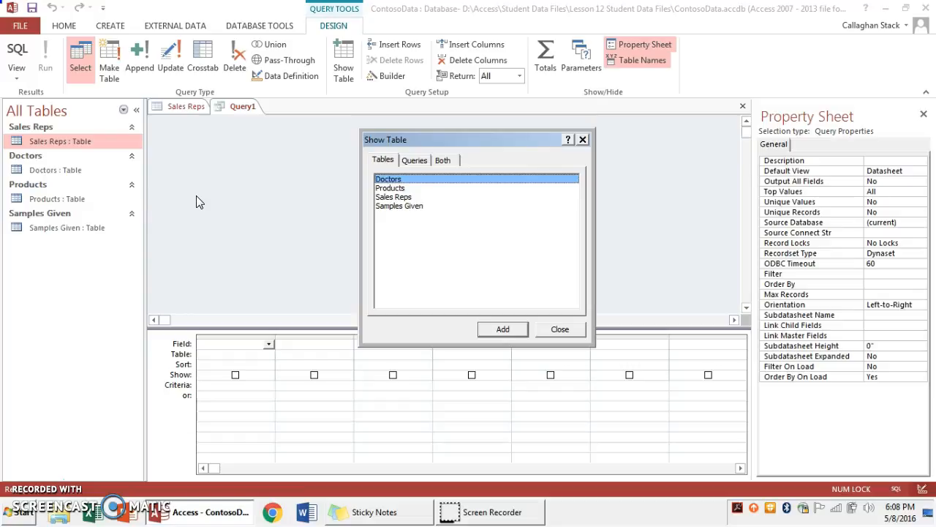
click(419, 198)
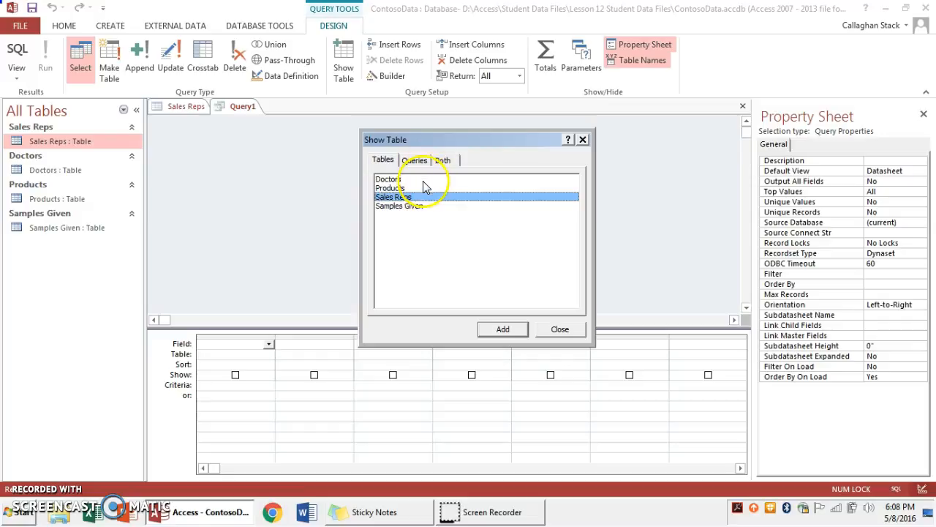
click(422, 188)
click(410, 180)
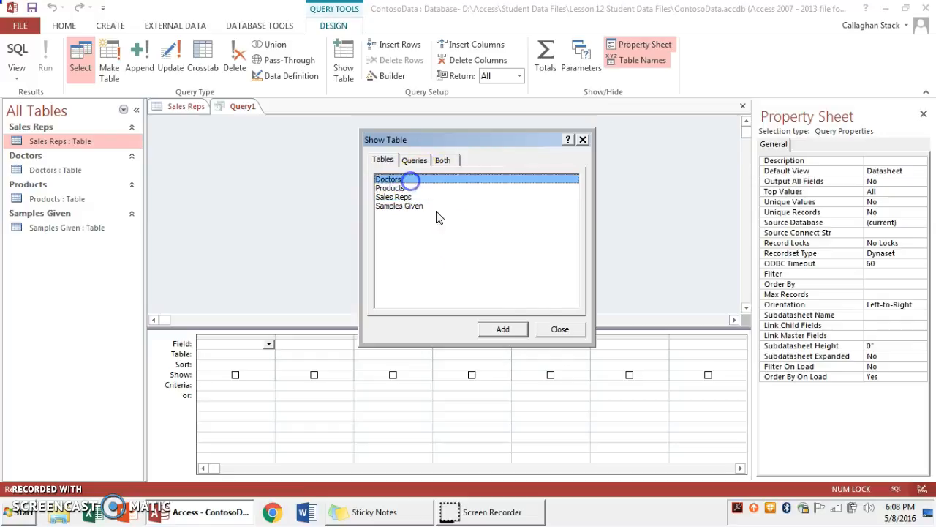
click(503, 329)
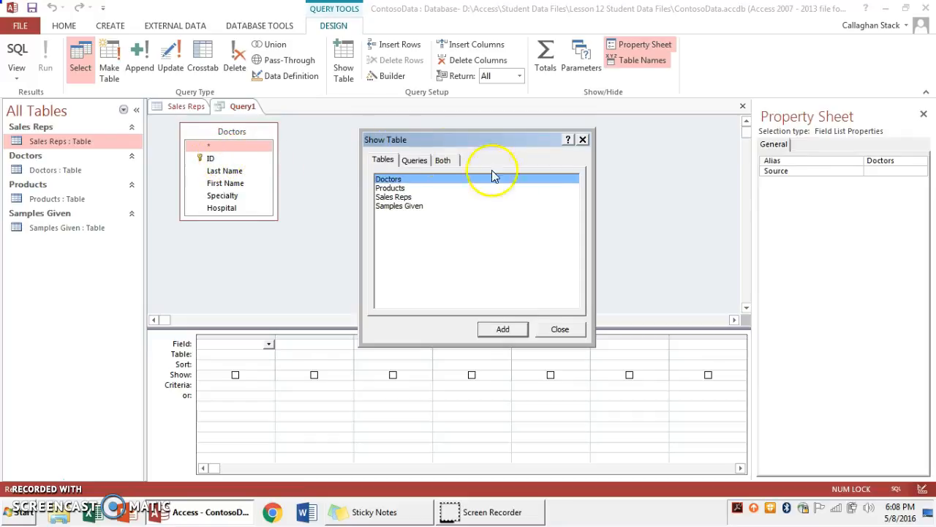
click(557, 329)
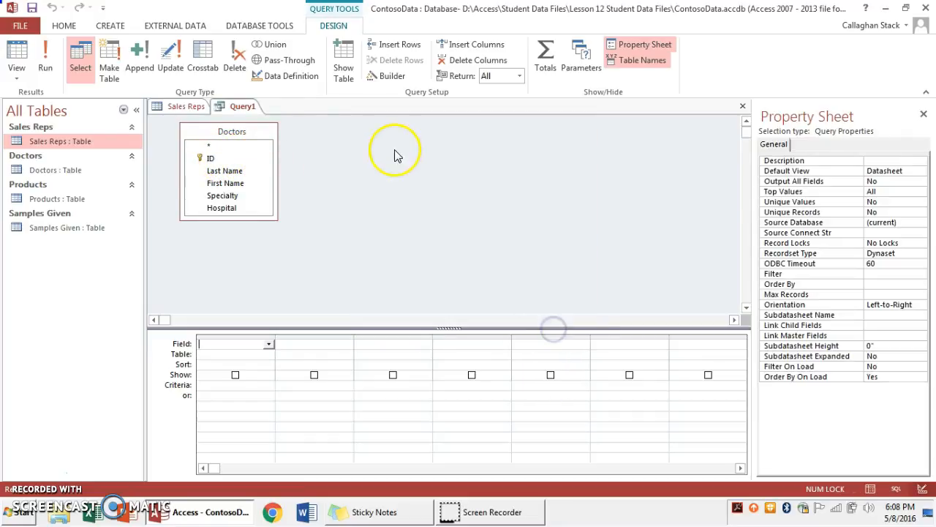
Step: Add the Last Name field from the Doctors table to the first column of the query design grid
click(232, 136)
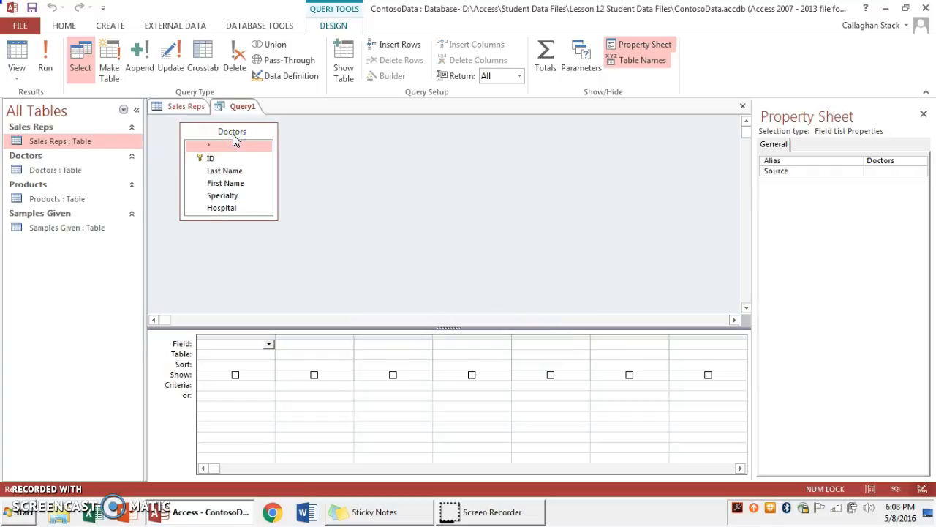
click(249, 171)
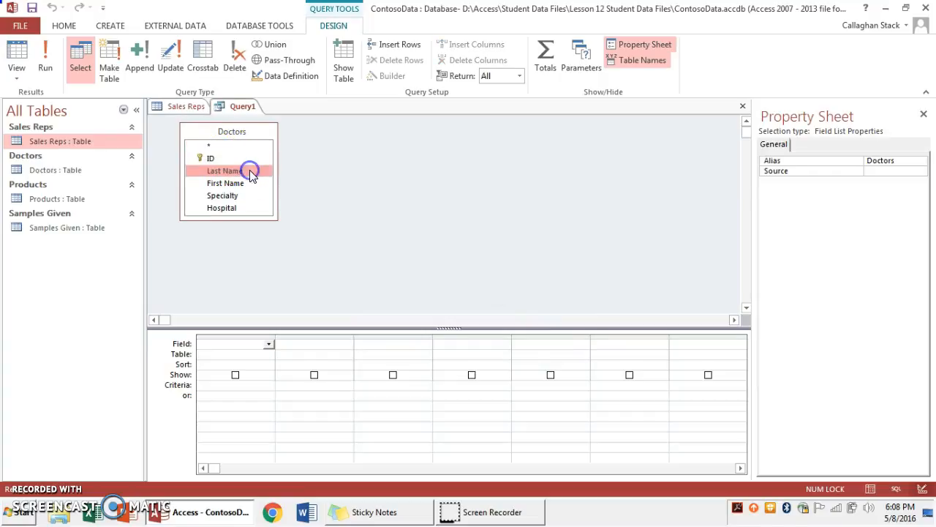
drag(249, 171, 237, 342)
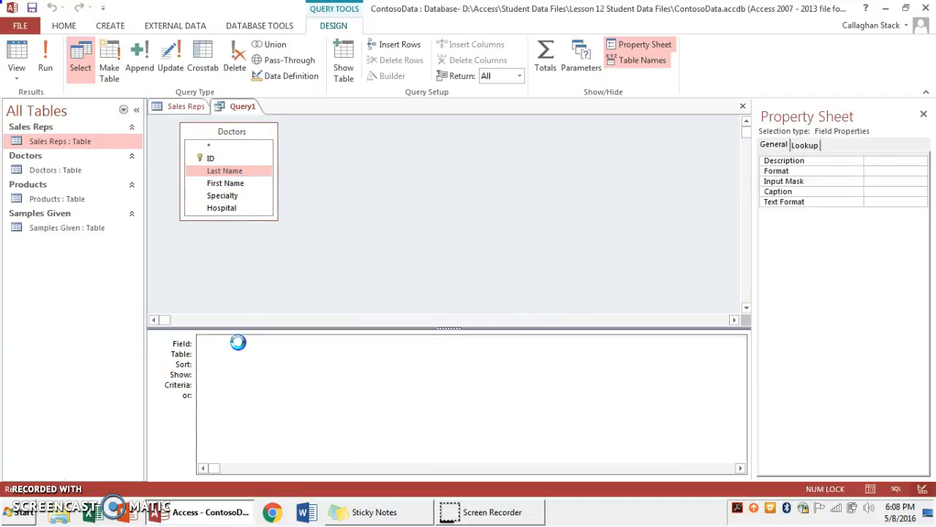
click(261, 388)
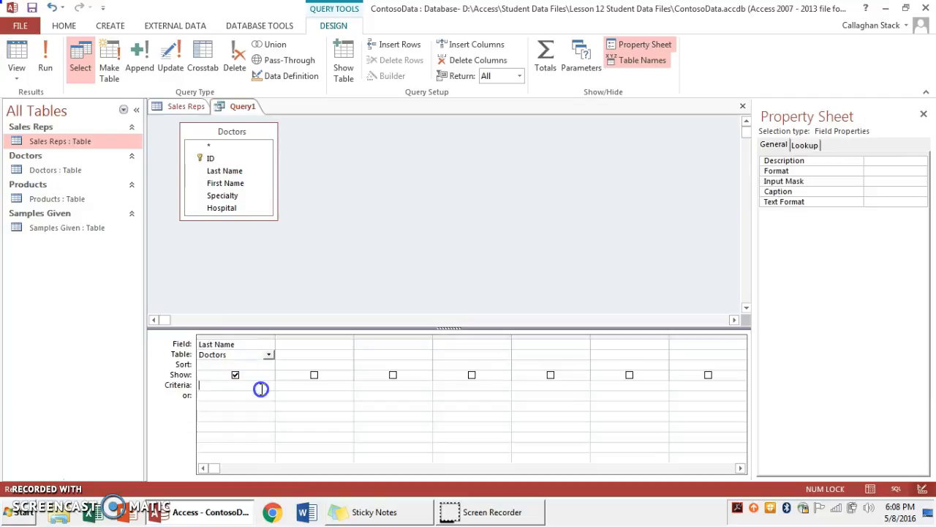
click(276, 341)
click(269, 354)
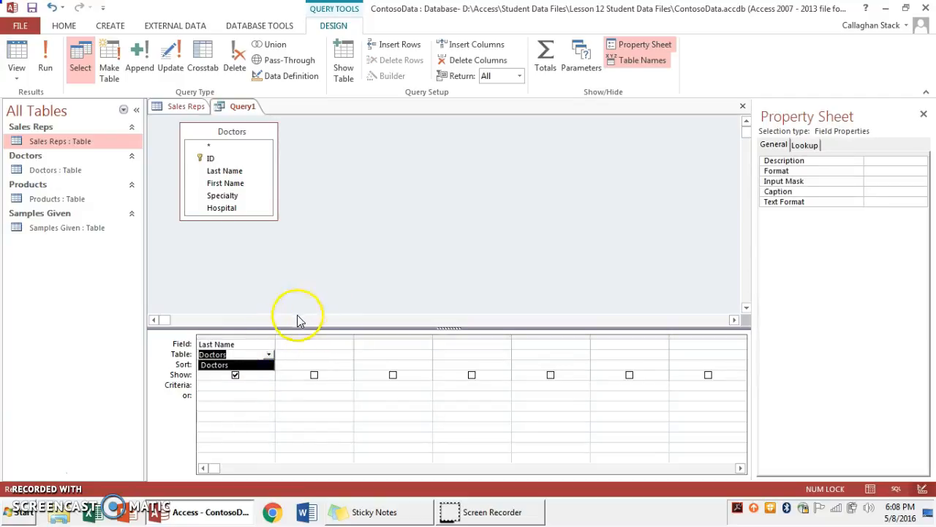
click(253, 345)
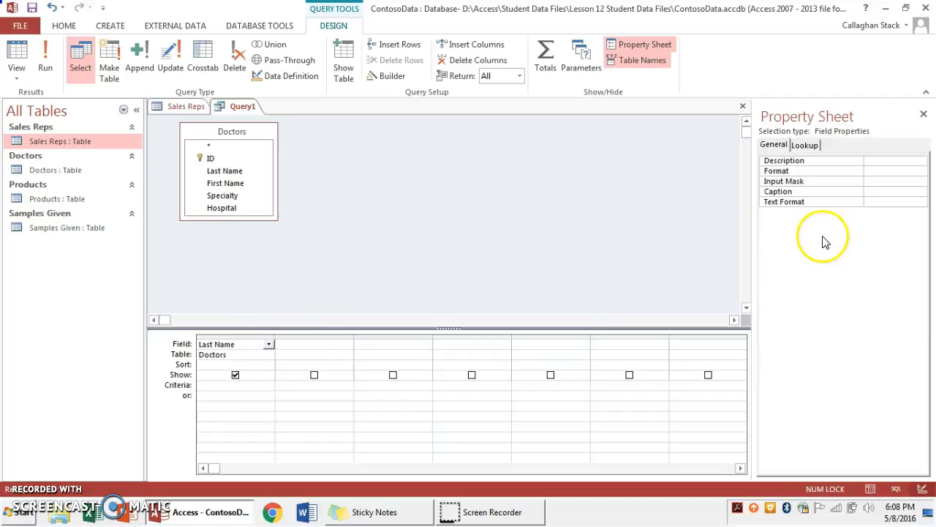
click(805, 145)
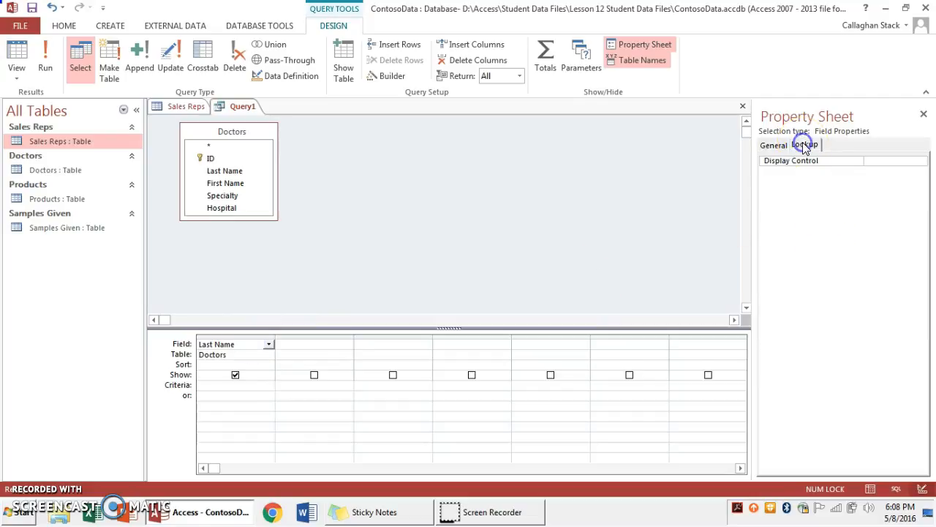
click(897, 158)
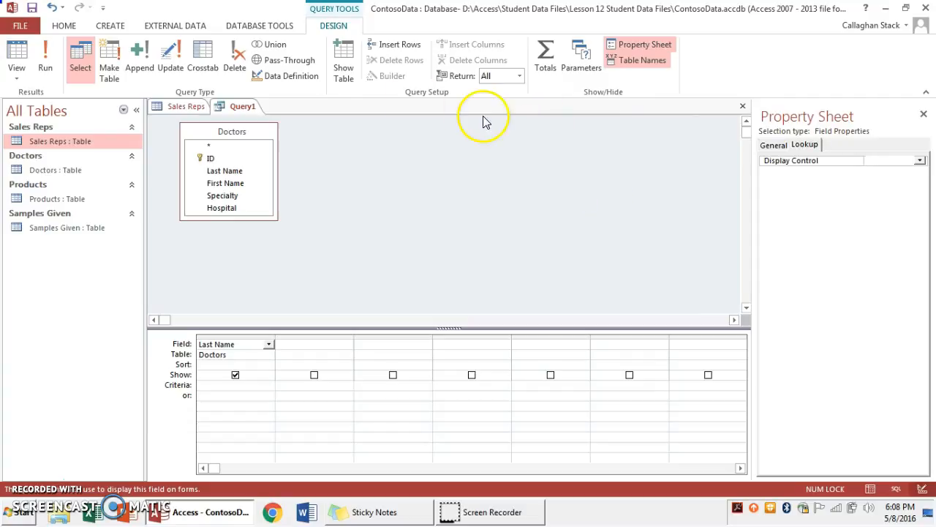
click(167, 105)
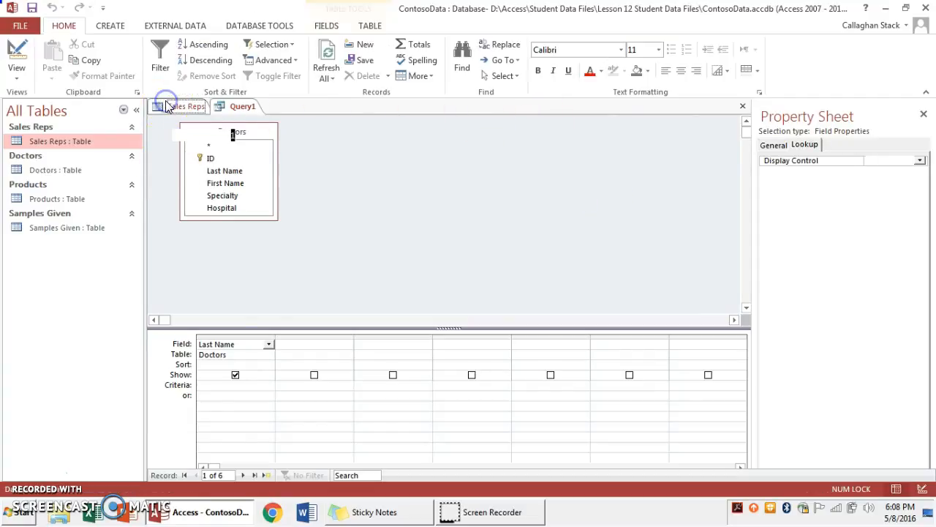
click(136, 111)
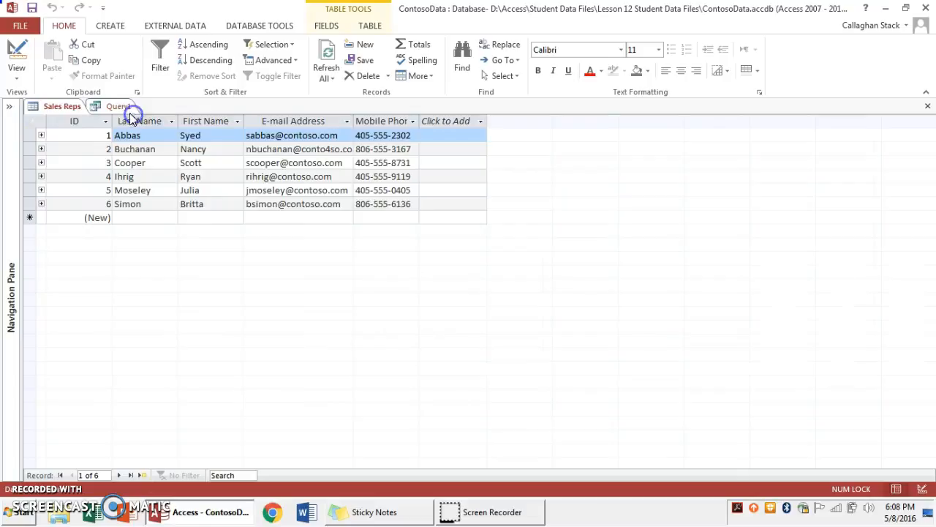
click(20, 194)
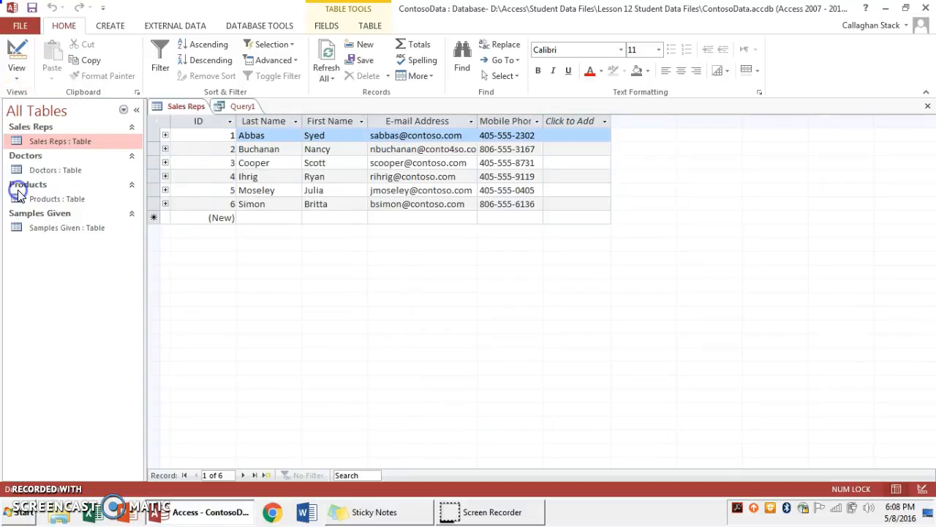
click(119, 140)
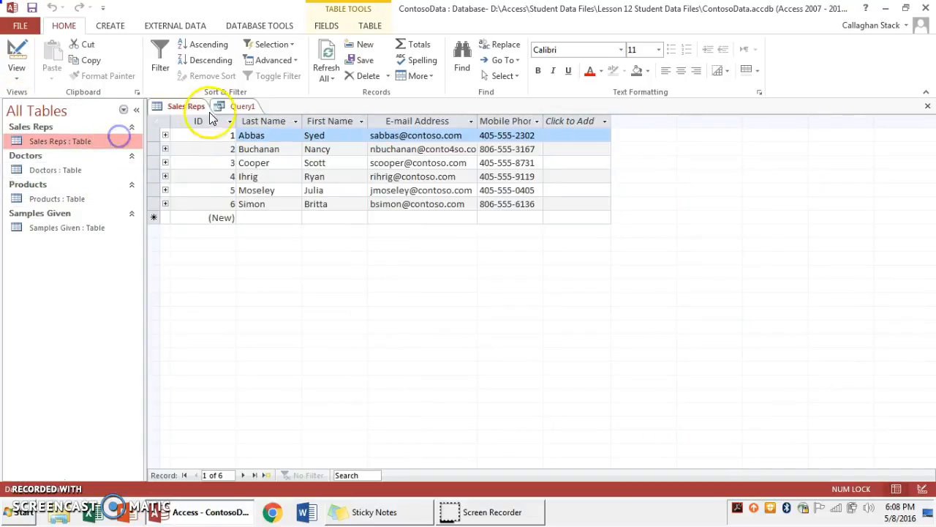
click(233, 107)
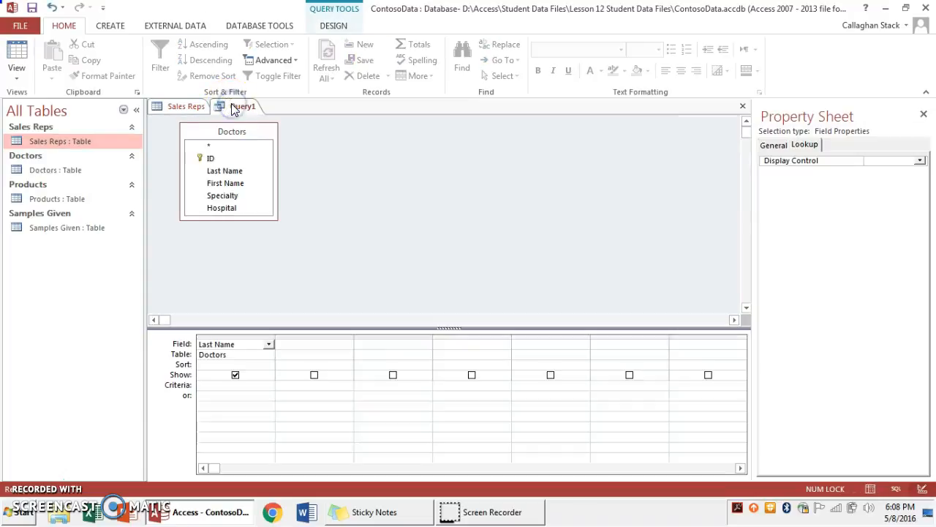
Step: Save the query under the name "Doctors Last Name's"
right_click(223, 107)
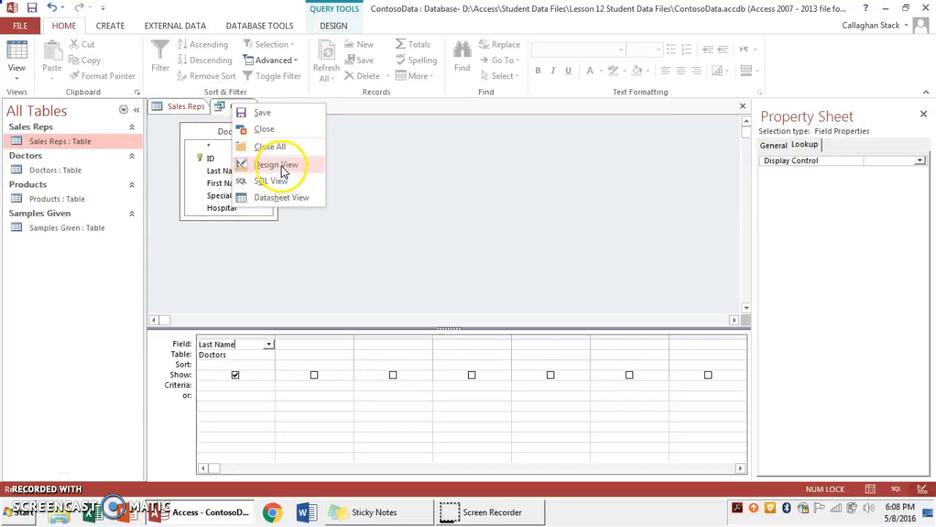
click(282, 166)
right_click(238, 117)
right_click(238, 117)
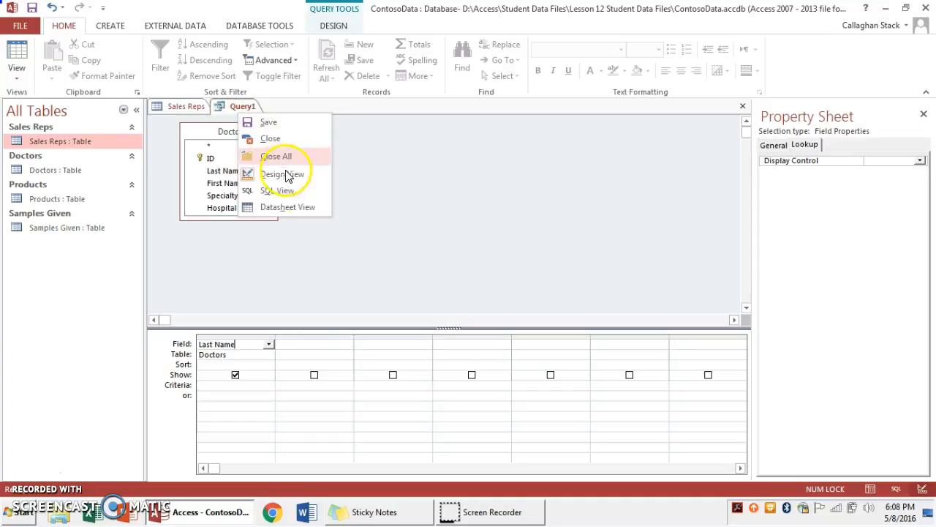
click(307, 123)
key(BackSpace)
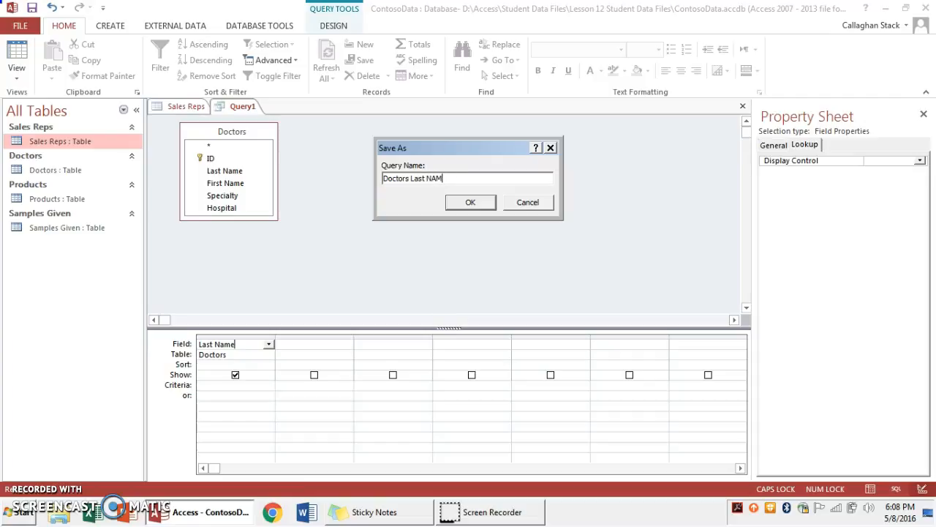
text(Doctors Last Name's)
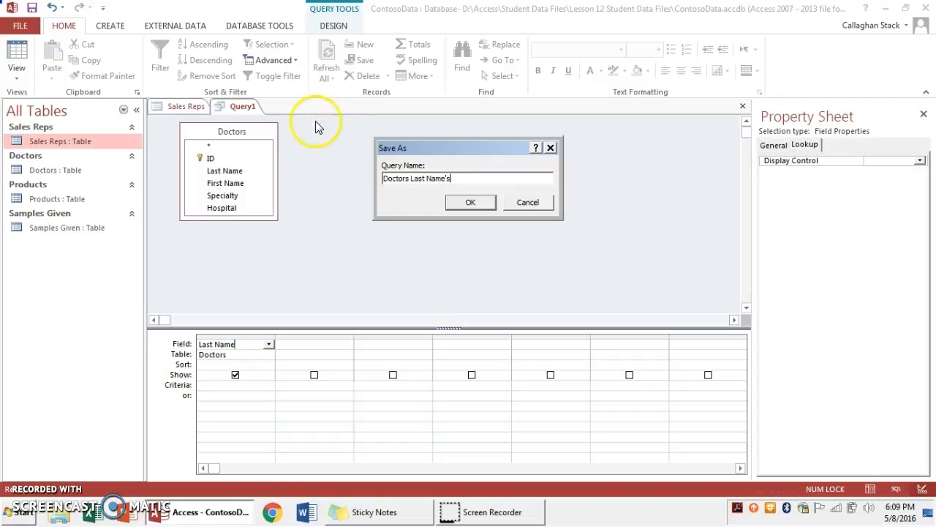
click(470, 203)
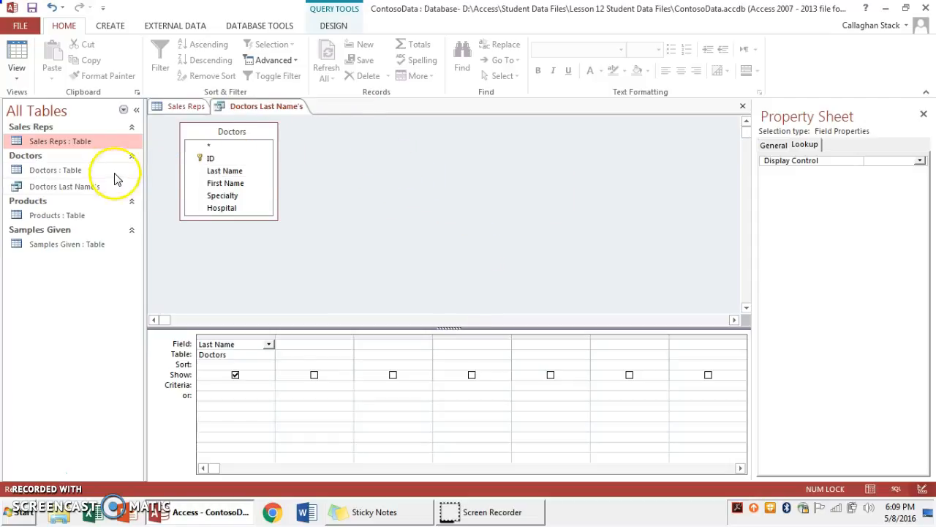
Step: Run the saved Doctors Last Name's query and view its records in Datasheet view
click(74, 192)
double_click(73, 189)
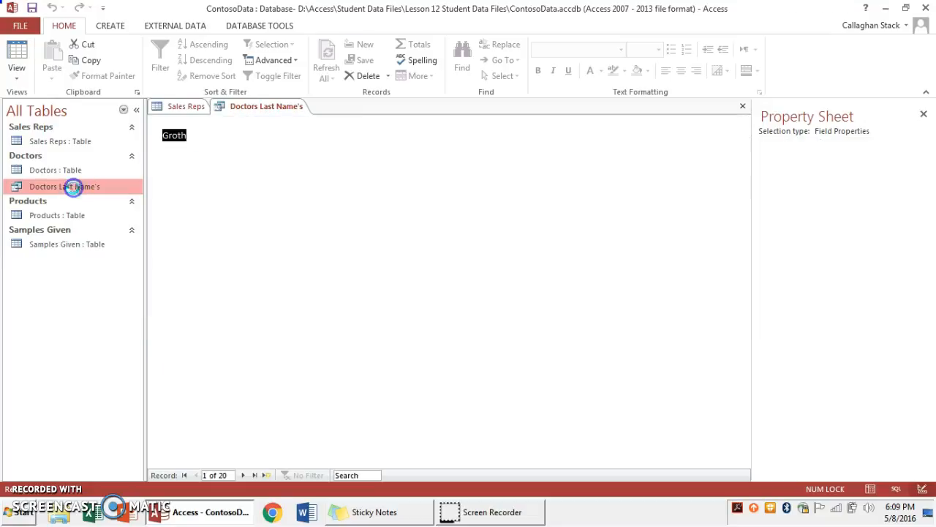
click(183, 107)
click(234, 107)
click(176, 260)
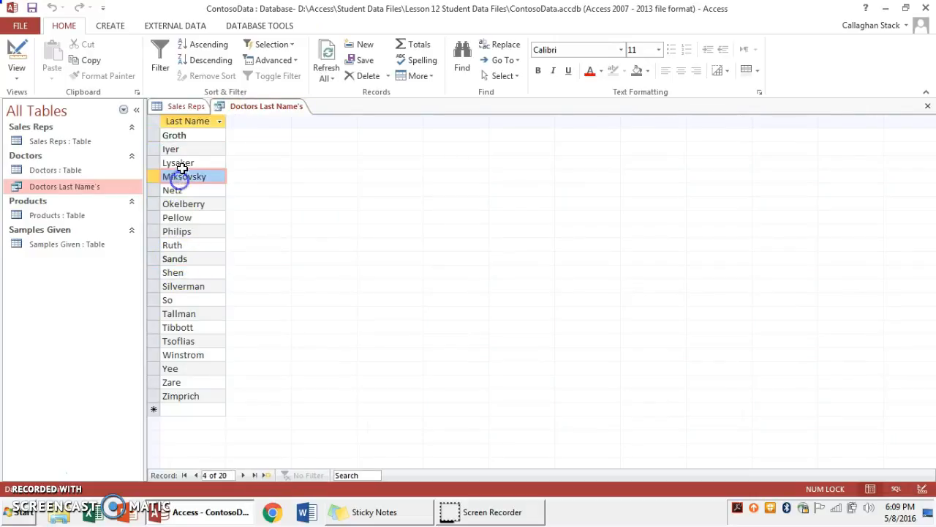
Step: Open the Products table in Datasheet view to look at its fields and records
click(183, 107)
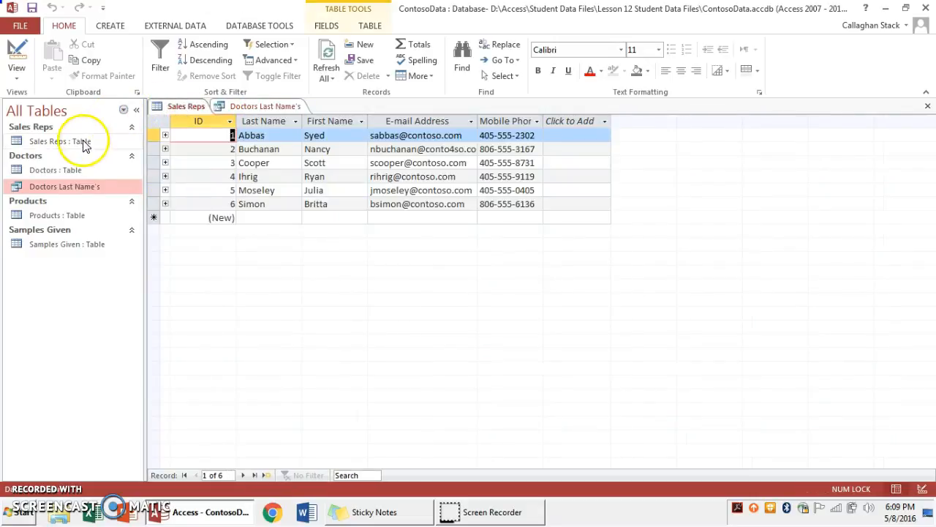
click(63, 247)
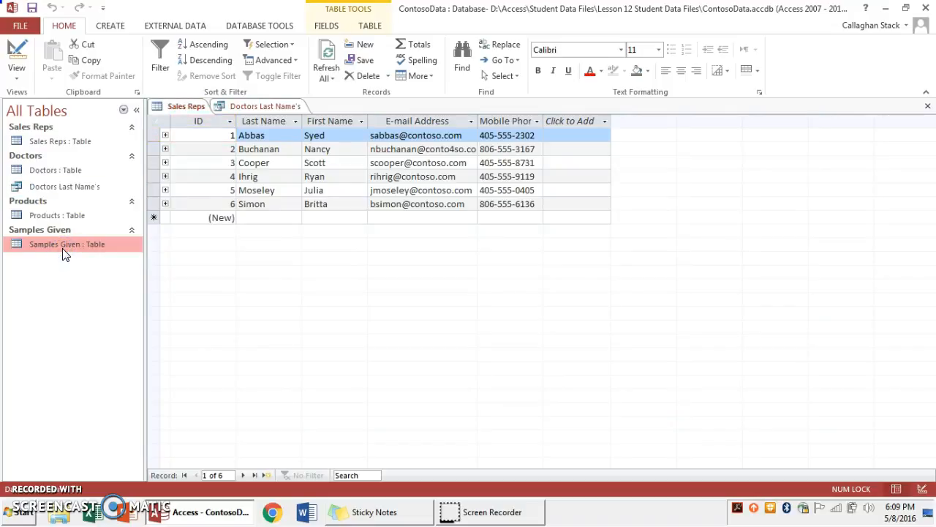
click(88, 215)
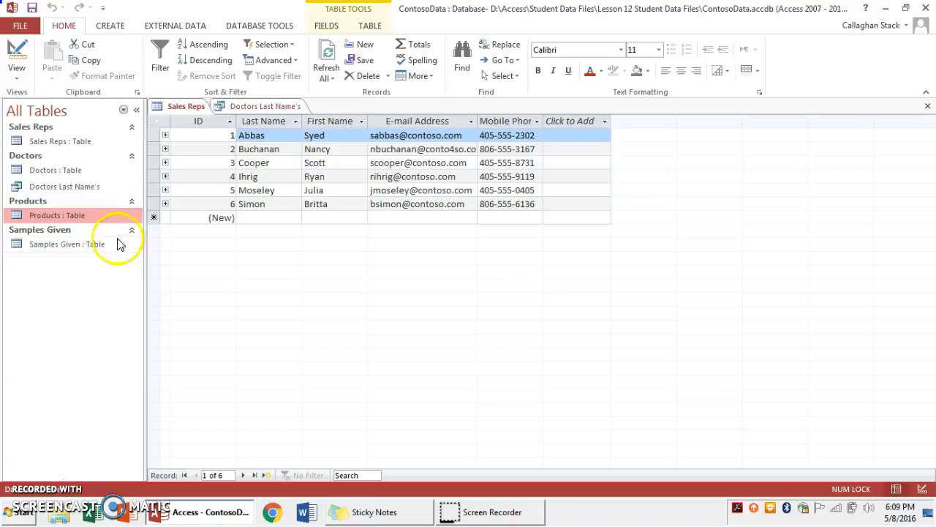
double_click(108, 216)
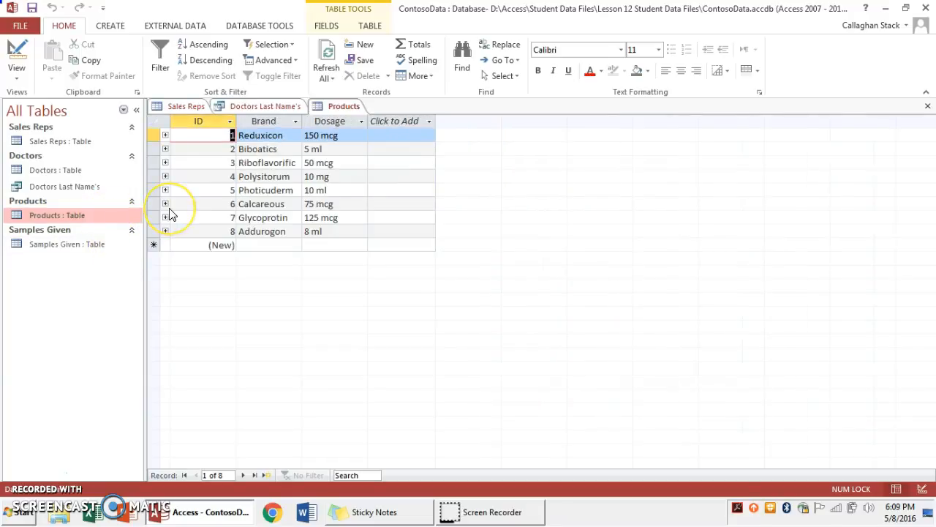
right_click(331, 115)
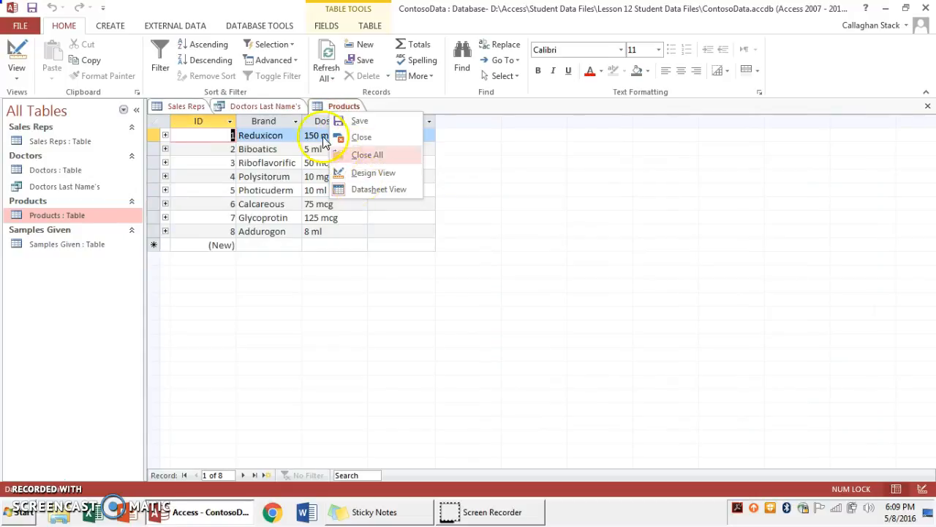
Step: Create a new query in Design view and add the Products table to it
click(124, 26)
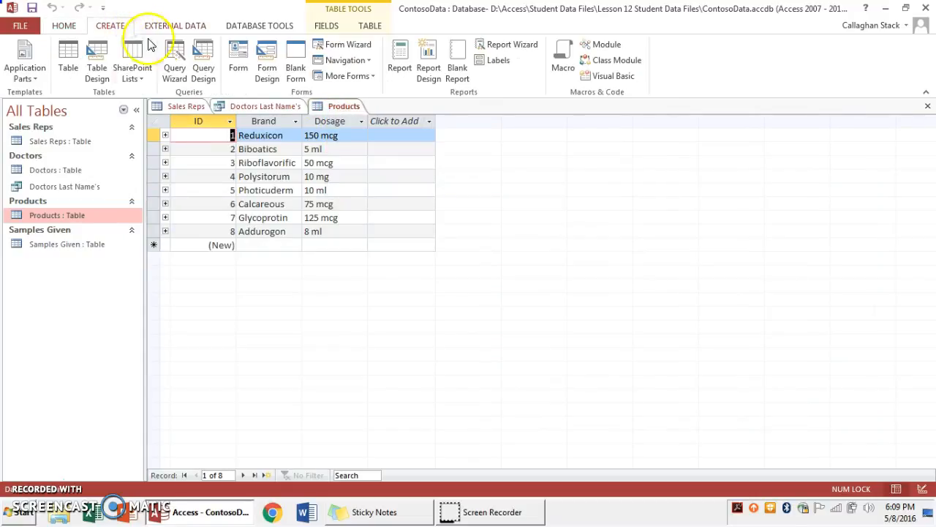
click(203, 60)
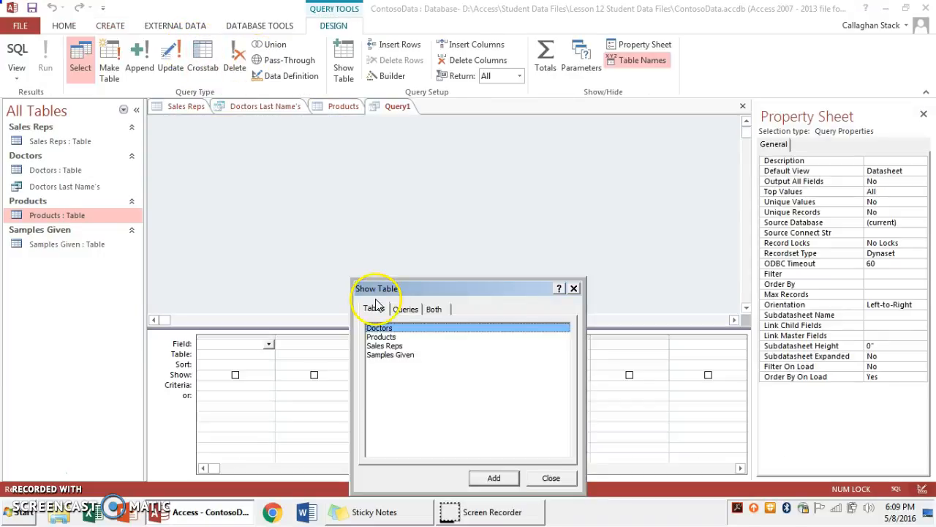
click(404, 338)
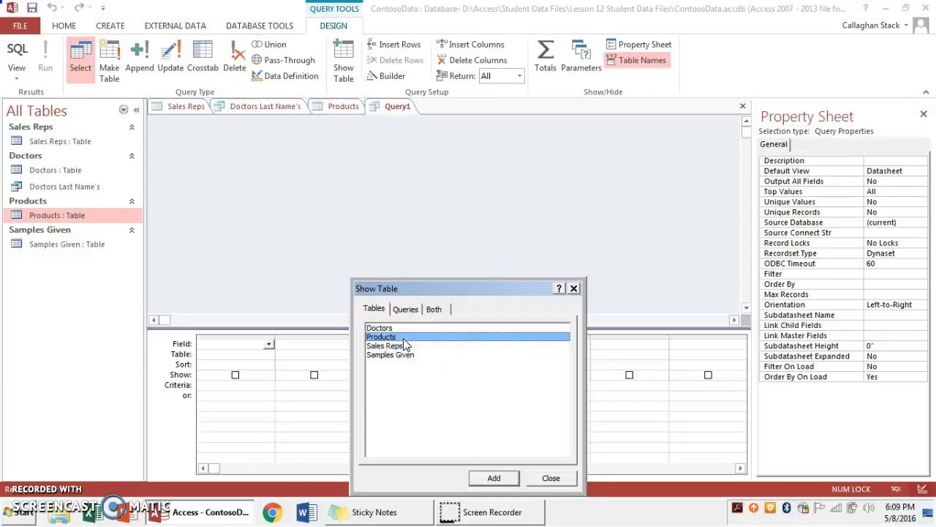
click(494, 478)
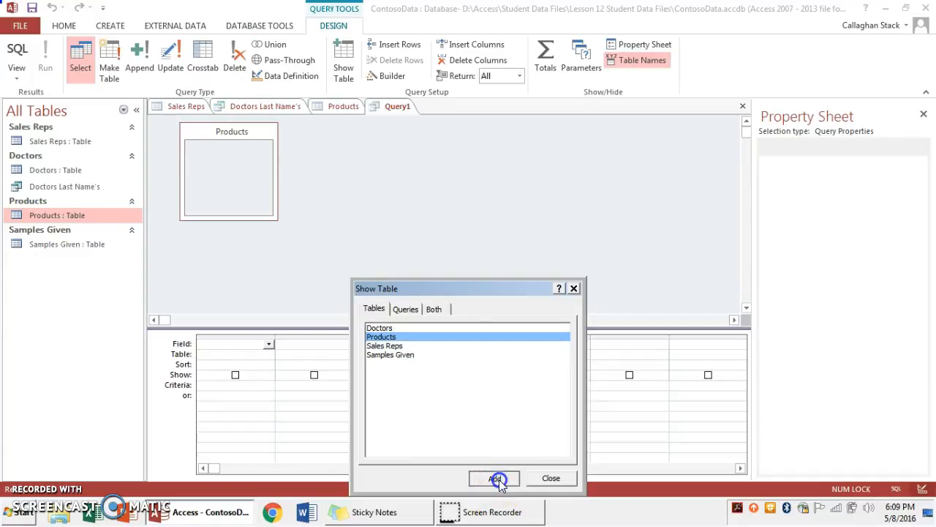
click(231, 187)
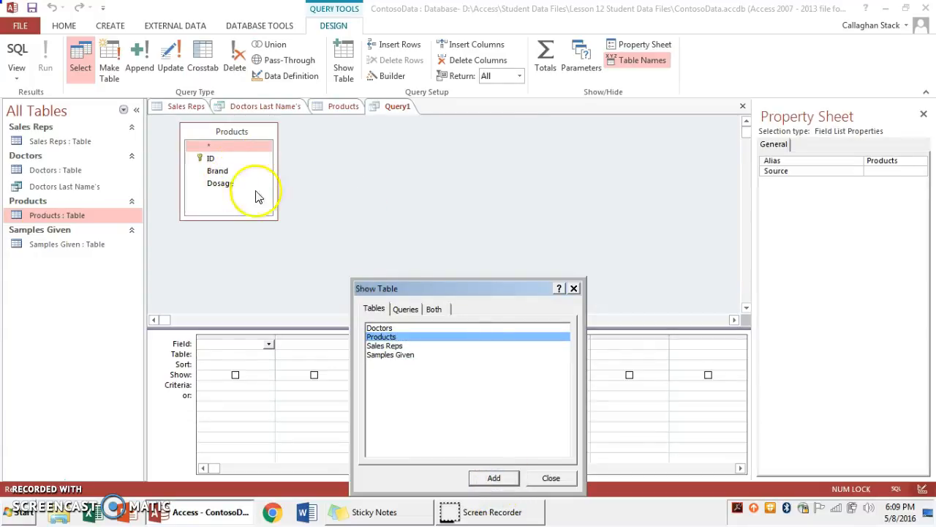
click(561, 476)
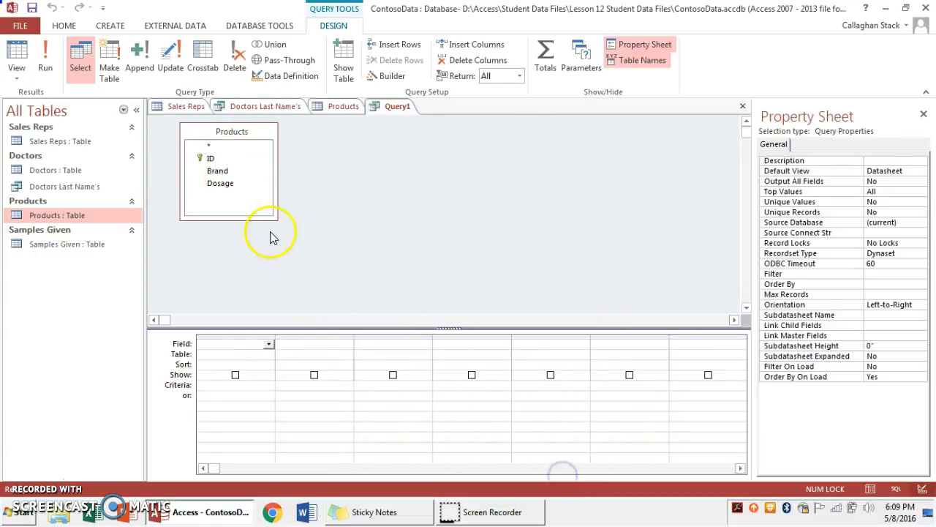
Step: Add the Dosage field from the Products table to the first column of the query design grid
click(214, 187)
drag(214, 186, 217, 344)
click(288, 366)
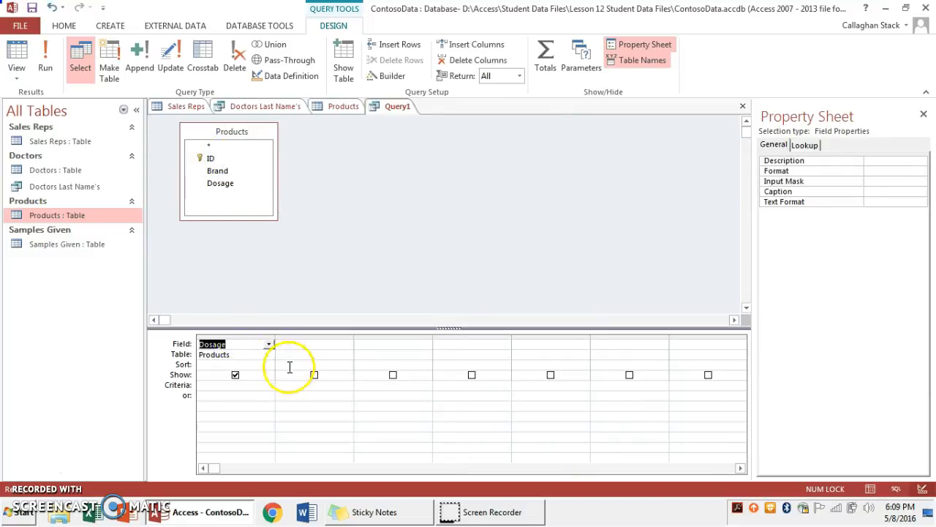
click(268, 355)
click(257, 366)
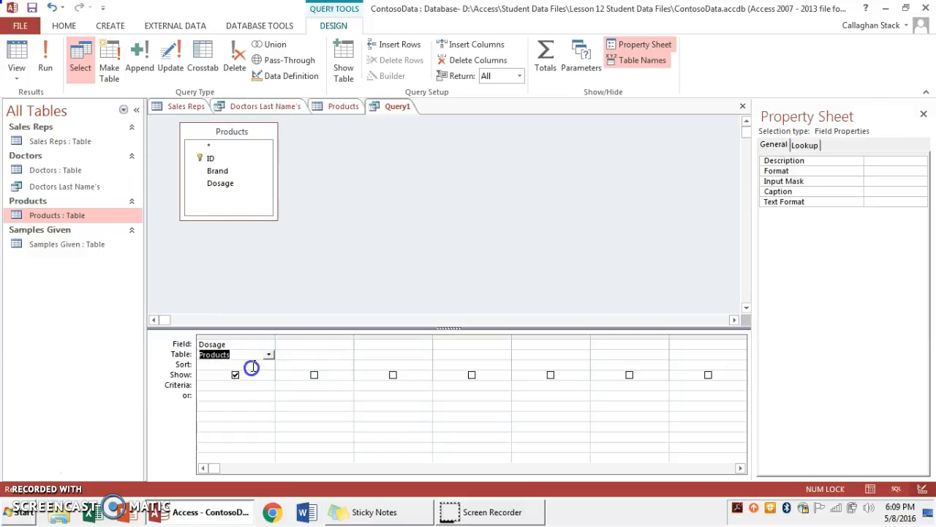
double_click(240, 364)
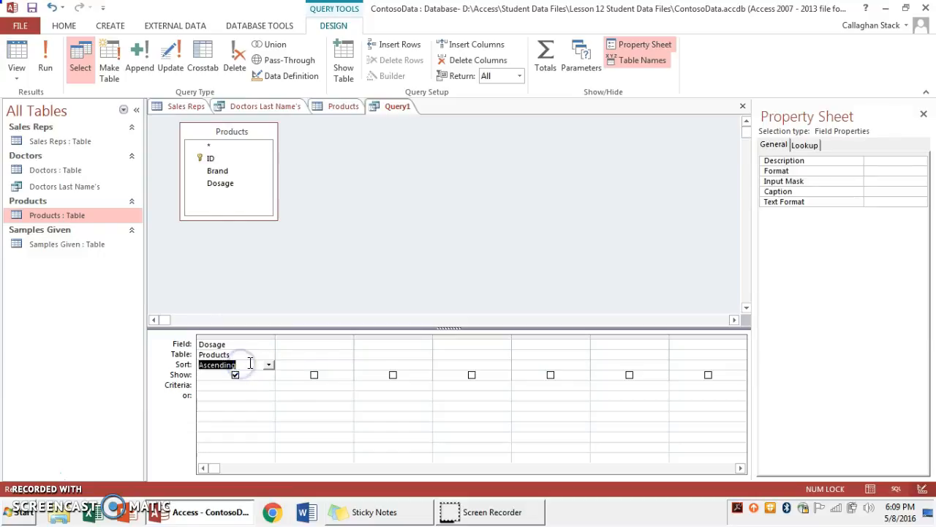
click(268, 365)
click(256, 395)
click(242, 388)
text(dd)
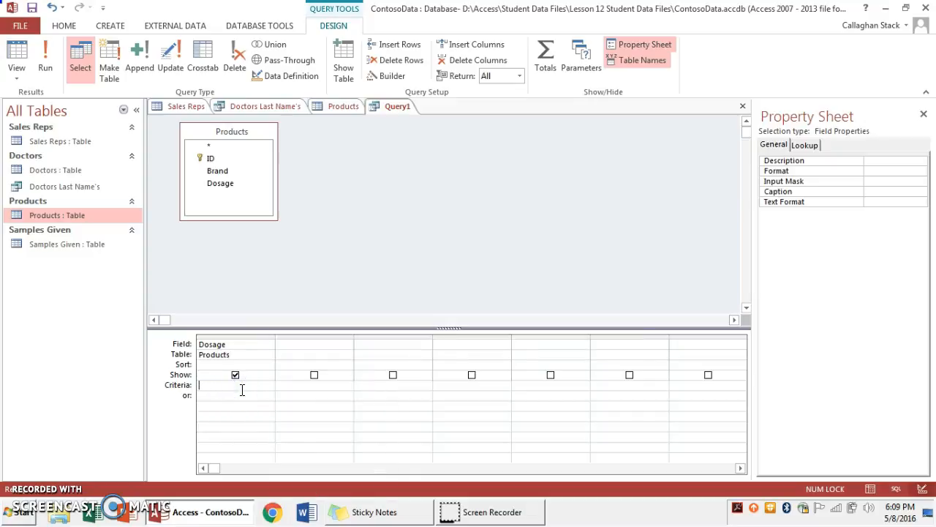
text(adsfa)
click(358, 214)
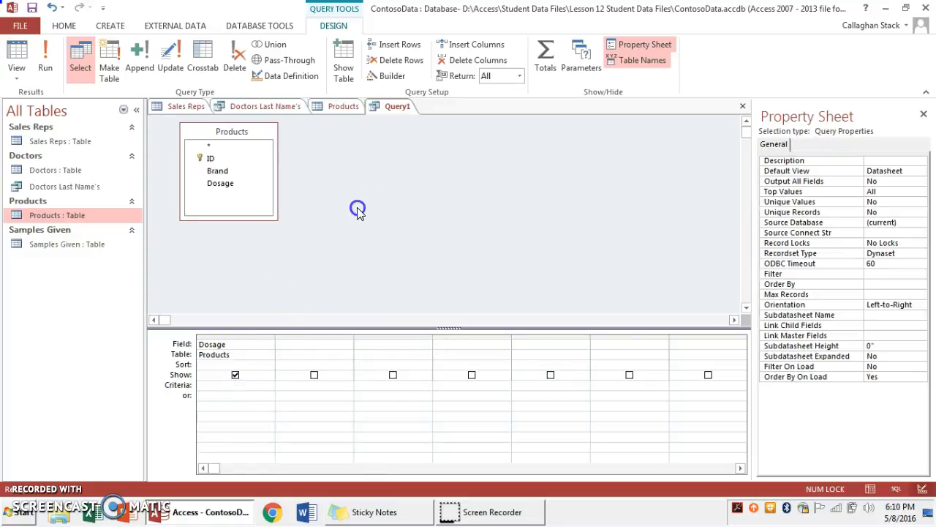
Step: Try to save the query under the name "Dosage amounts of patients of the hospital we're attending."
right_click(390, 109)
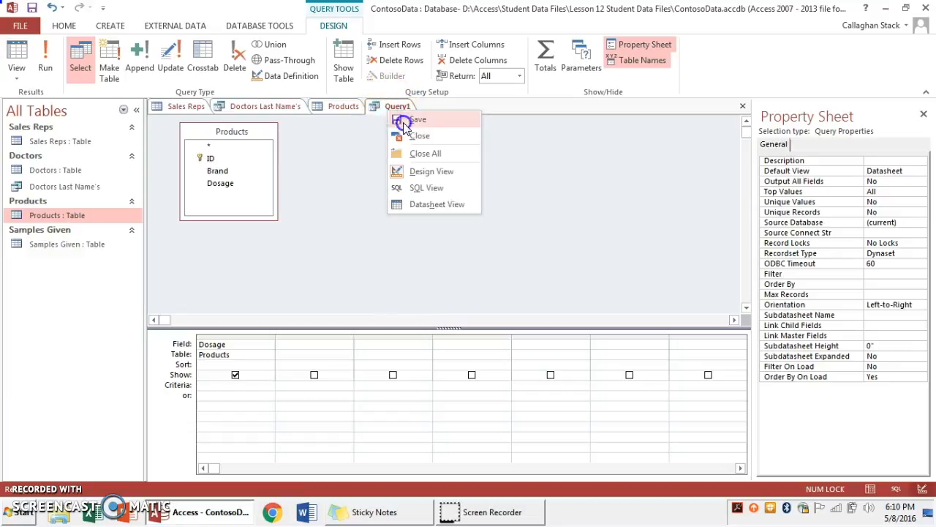
click(407, 124)
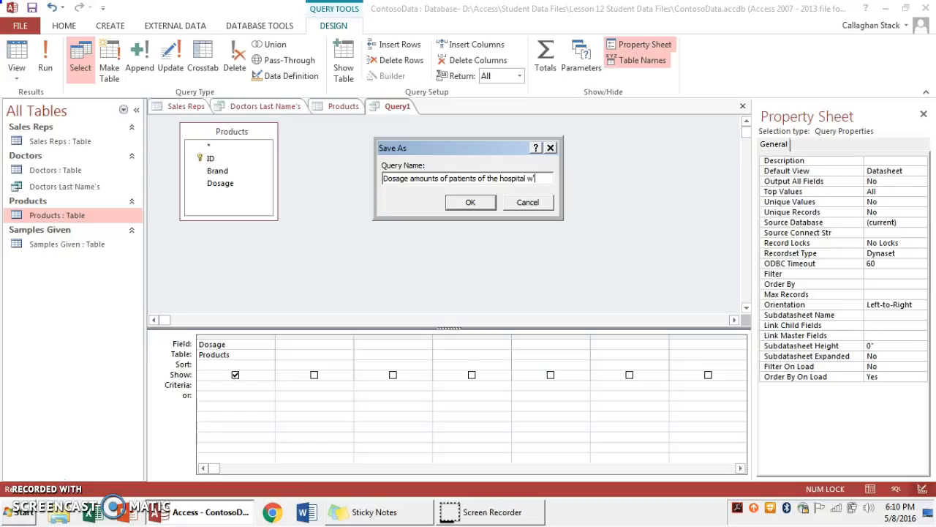
text(attending.)
click(471, 202)
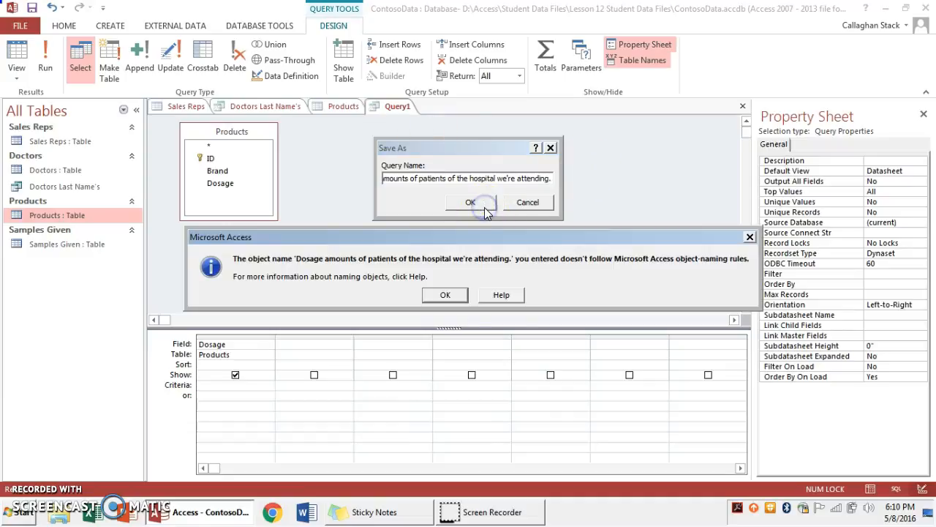
Step: Shorten the query name to "Dosage amounts of we're attending." and try to save the query again
click(447, 296)
click(481, 175)
double_click(481, 176)
key(BackSpace)
key(BackSpace)
key(BackSpace)
key(BackSpace)
key(BackSpace)
key(BackSpace)
key(BackSpace)
key(BackSpace)
key(BackSpace)
key(BackSpace)
key(BackSpace)
key(BackSpace)
key(BackSpace)
key(BackSpace)
key(BackSpace)
key(BackSpace)
key(BackSpace)
click(470, 202)
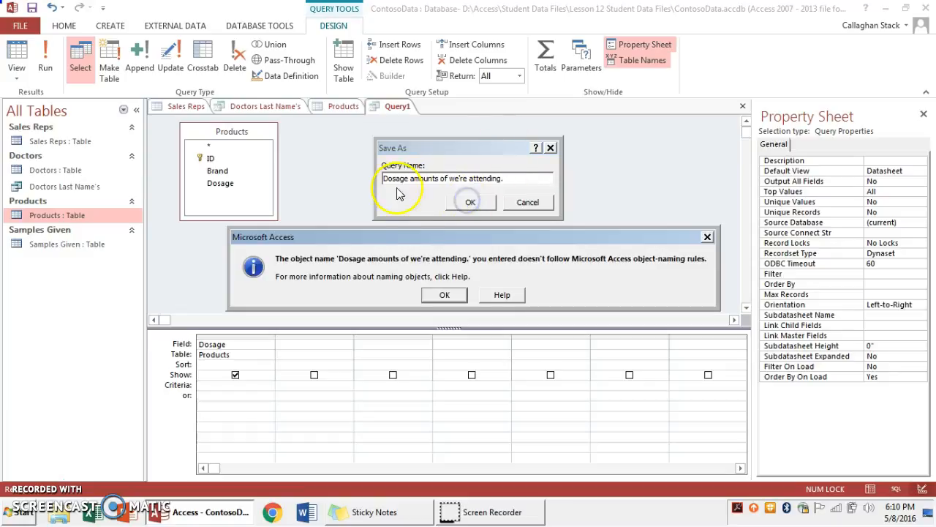
Step: Request help on the object-naming rules and cancel saving the Dosage query
click(497, 296)
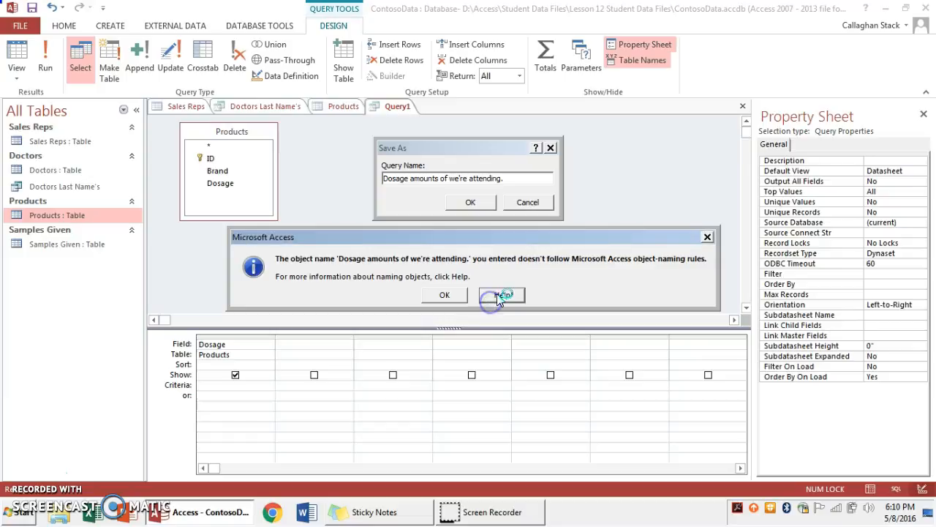
click(444, 294)
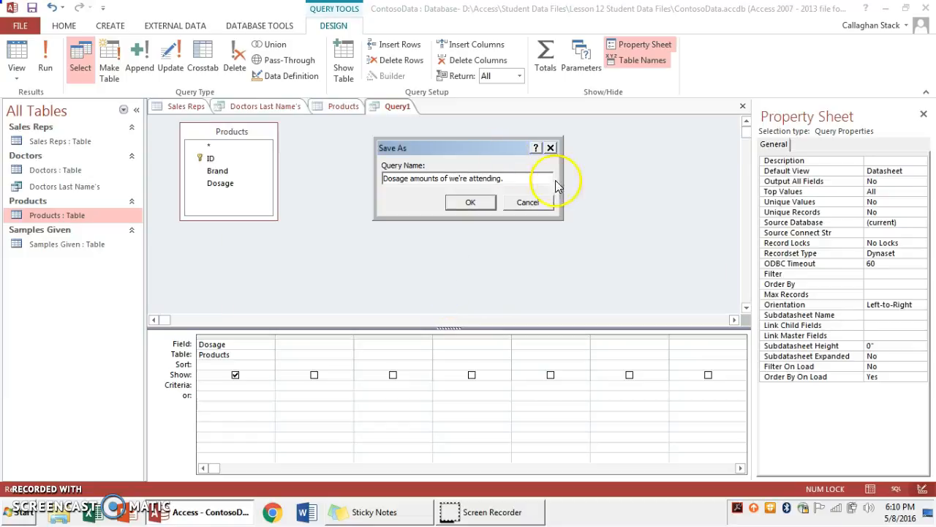
click(534, 202)
Step: Dismiss the Access Help window and close the unsaved Dosage query, discarding its design
right_click(408, 108)
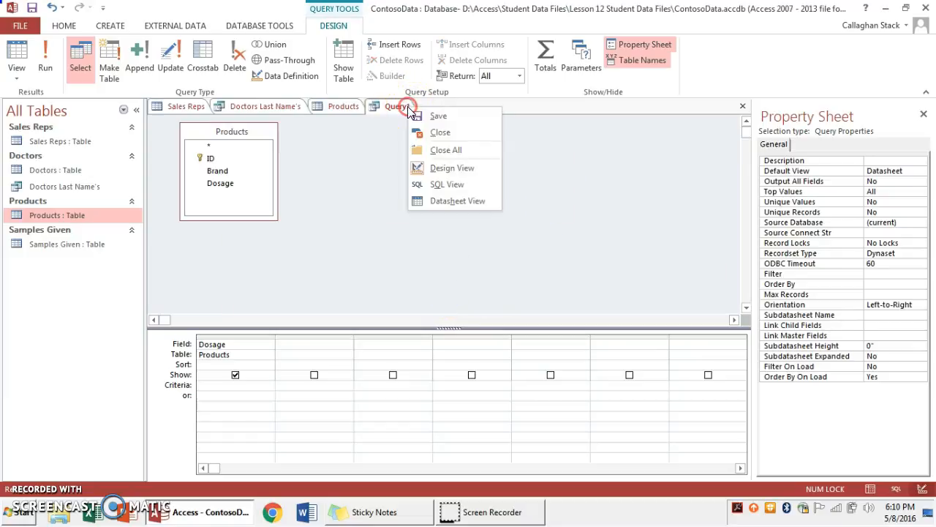
click(423, 132)
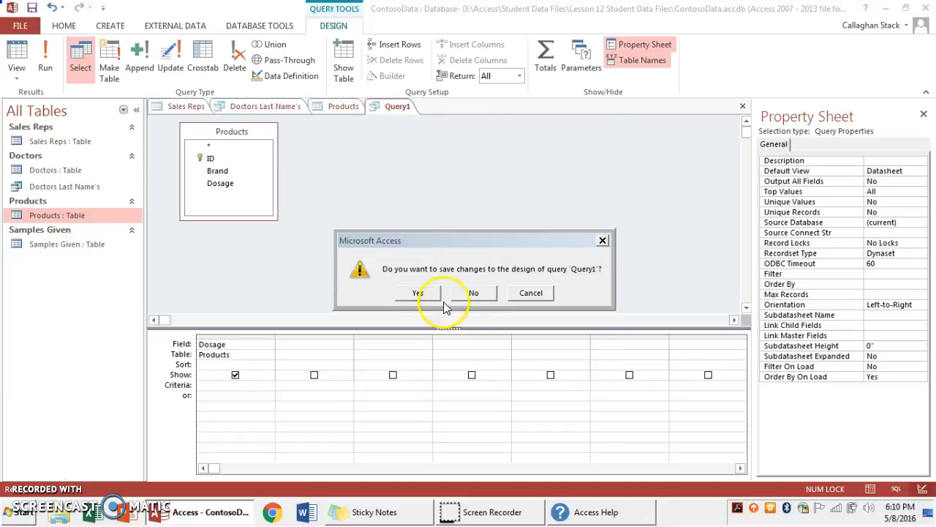
key(F1)
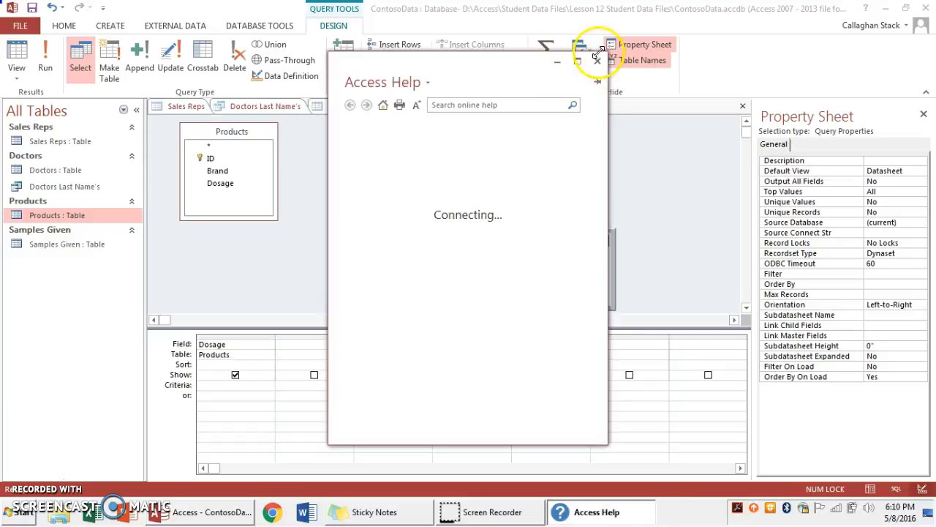
click(597, 60)
click(472, 296)
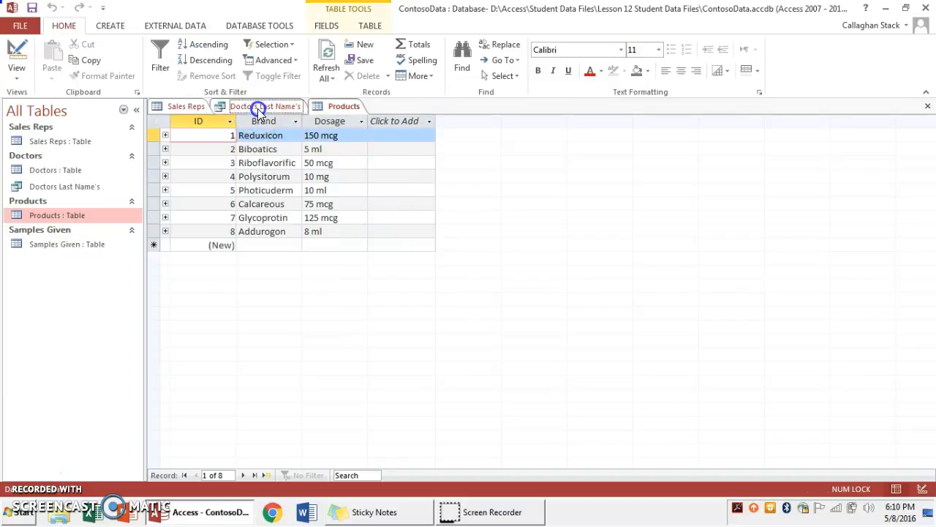
Step: Compare the Doctors Last Name's query results with the Last Name column of the Sales Reps table
click(258, 108)
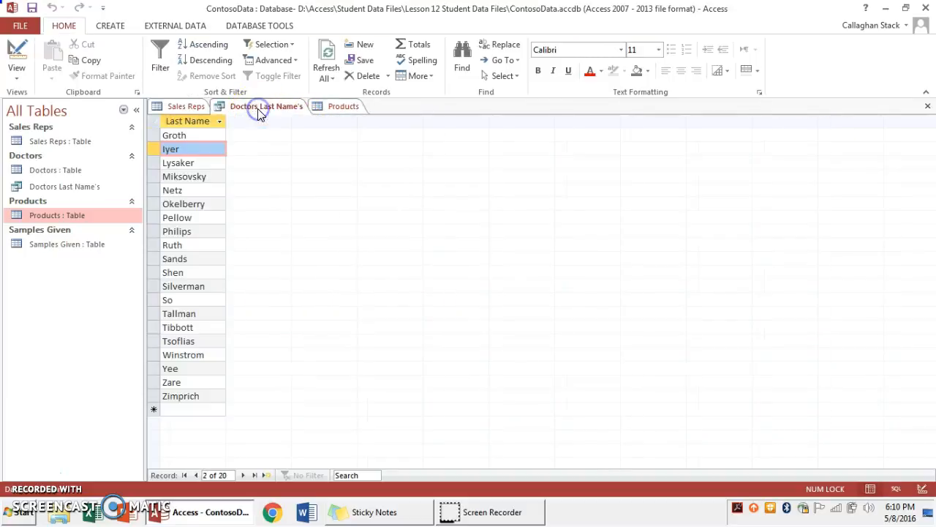
click(197, 107)
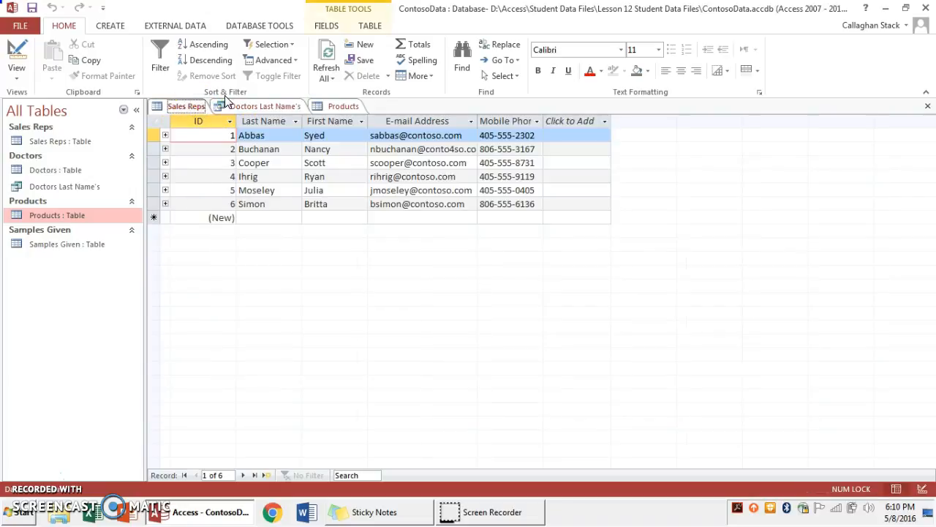
click(244, 121)
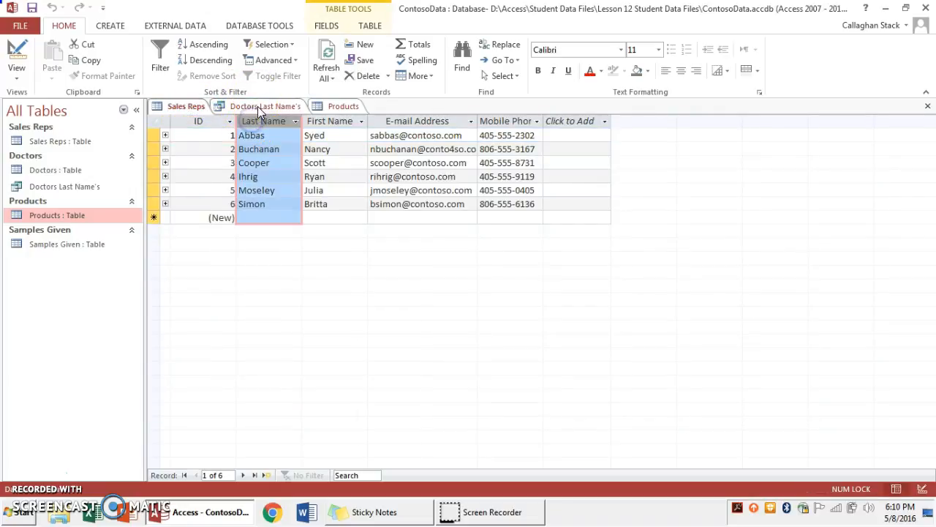
click(258, 108)
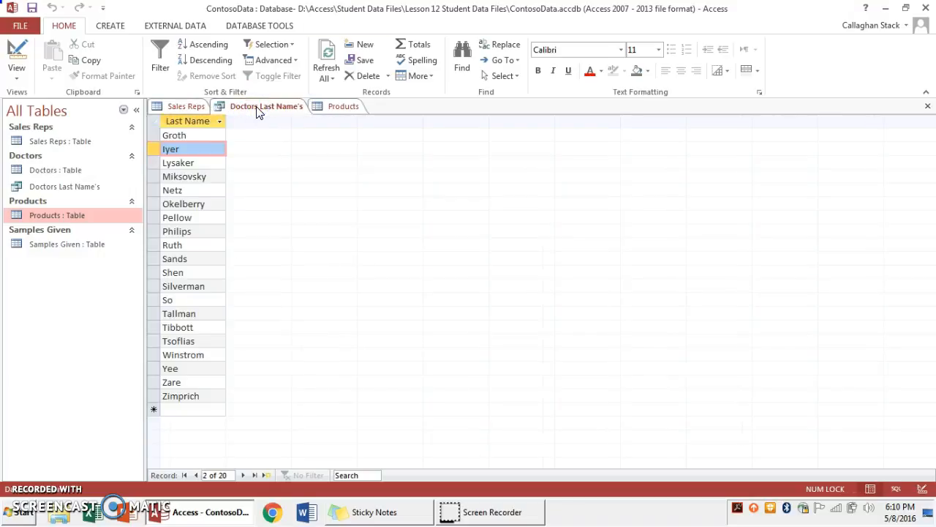
click(183, 105)
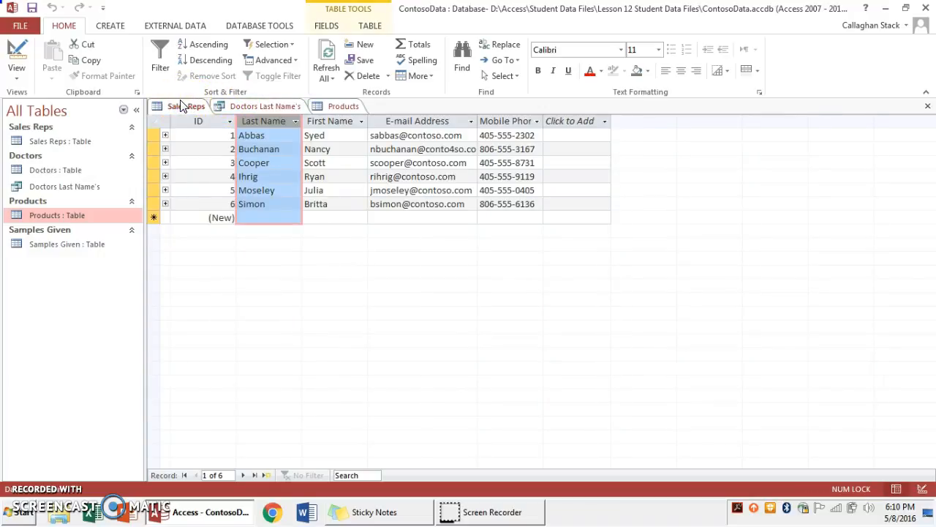
click(263, 101)
click(263, 105)
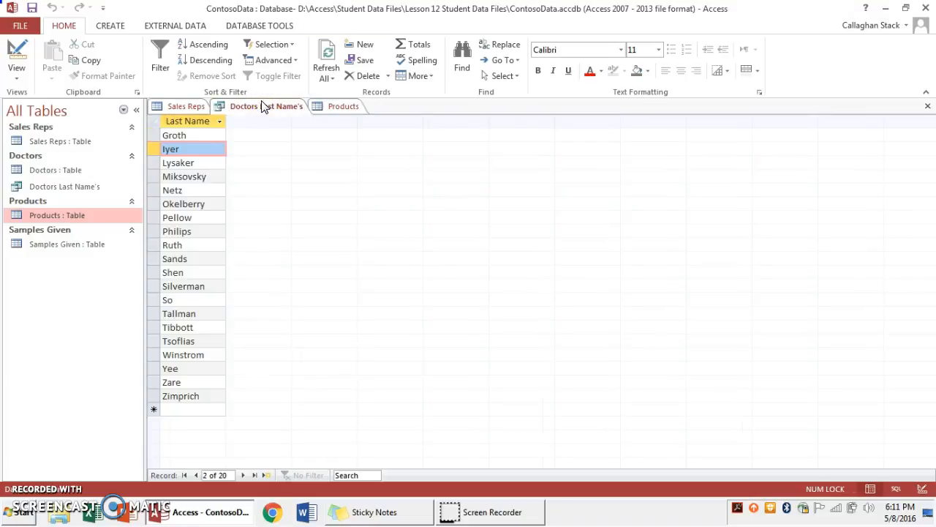